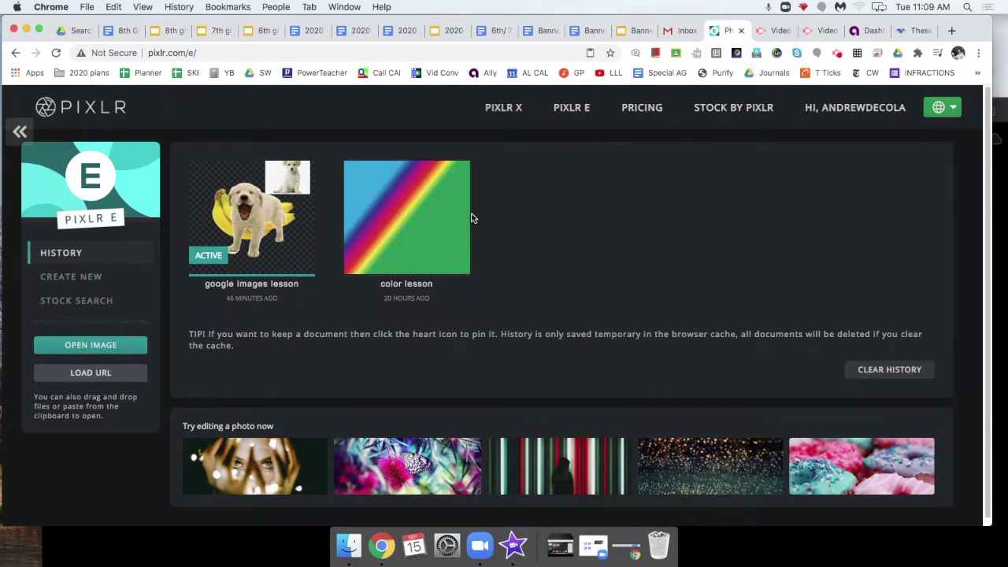
- Start a new image and name it with the teacher's surname followed by "Banner Project"
click(96, 278)
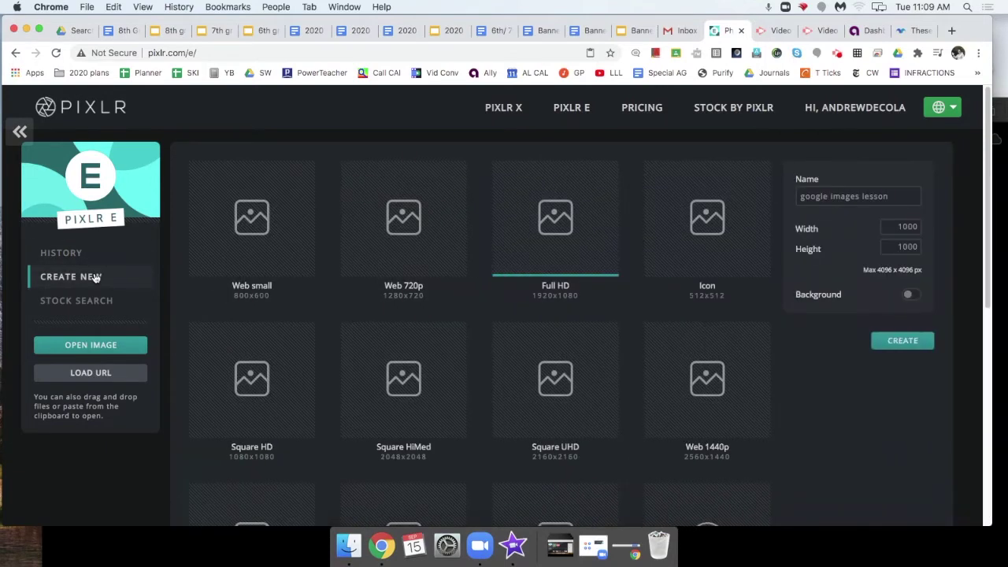
click(848, 197)
triple_click(919, 196)
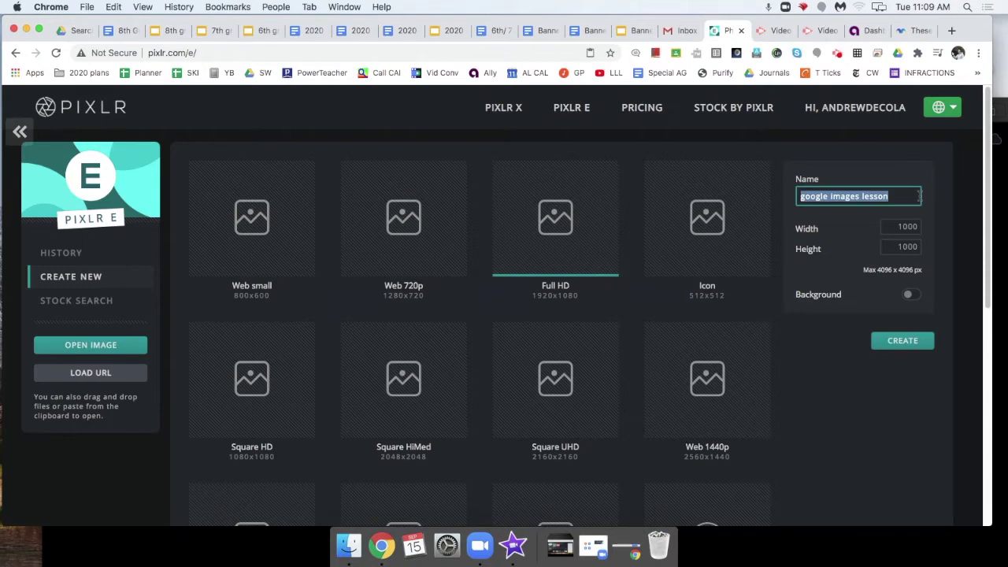
text(DECOLA)
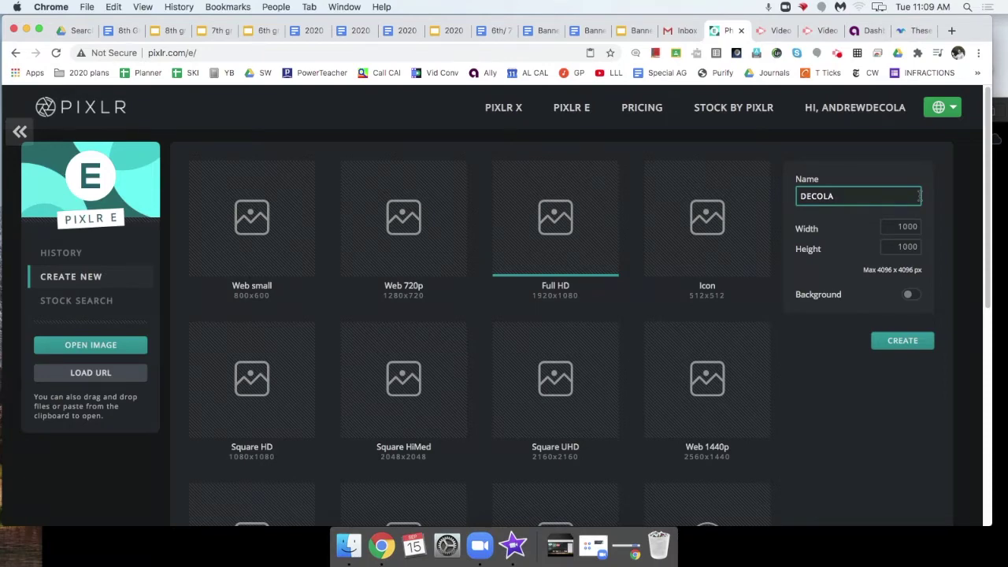
text(nner Project)
- Set the new image's width to 1400 and height to 300 pixels and create it
double_click(908, 227)
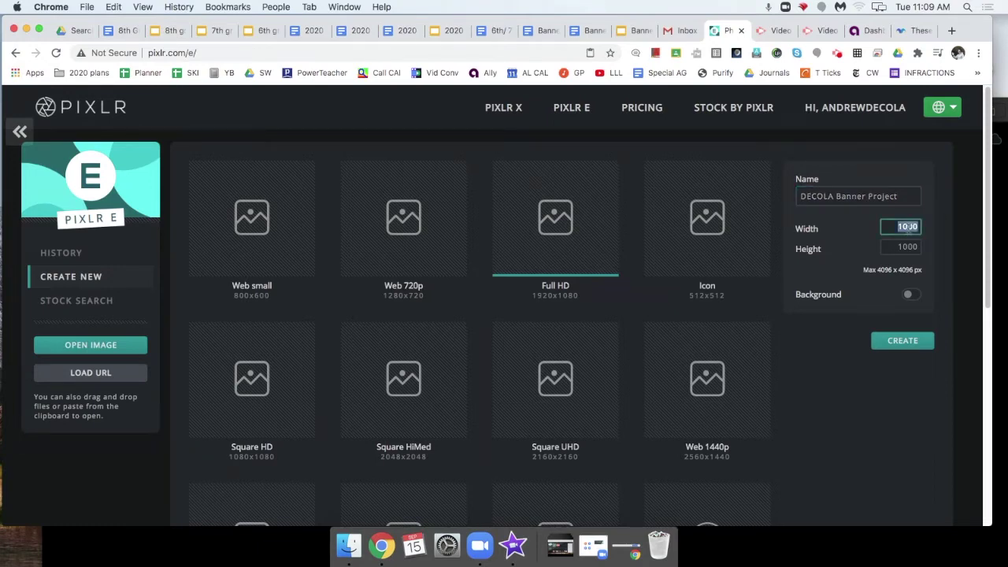
text(14)
key(Tab)
text(300)
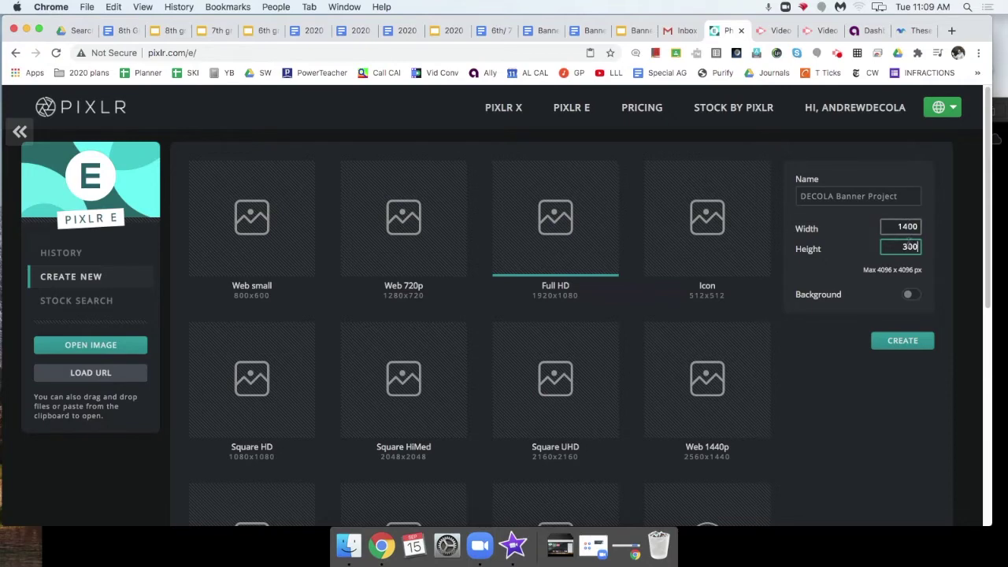
click(908, 341)
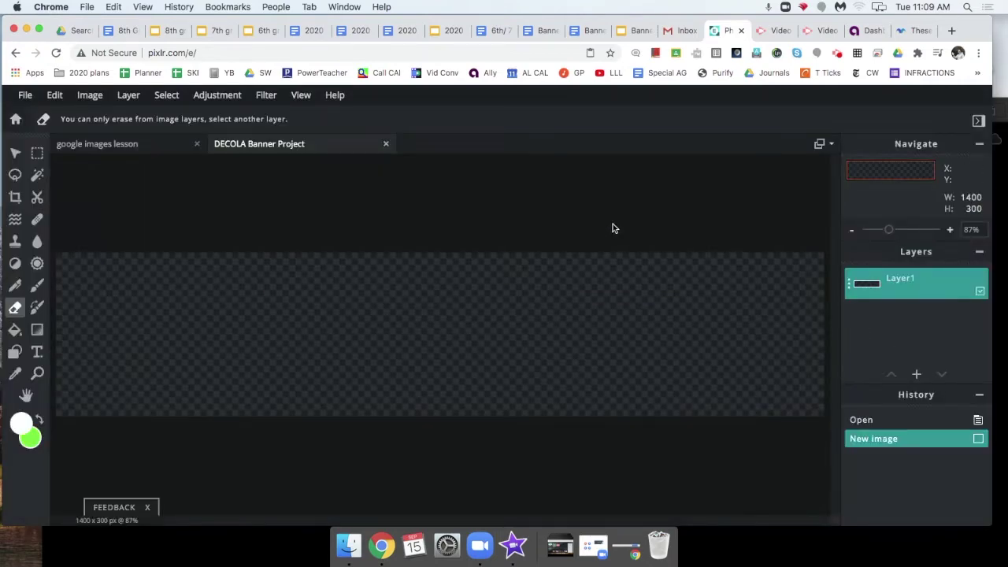
- Fill the blank banner with white and replace it with a bright green fill using the swapped foreground colour
scroll(588, 232, up, 5)
scroll(587, 232, down, 10)
scroll(587, 232, up, 5)
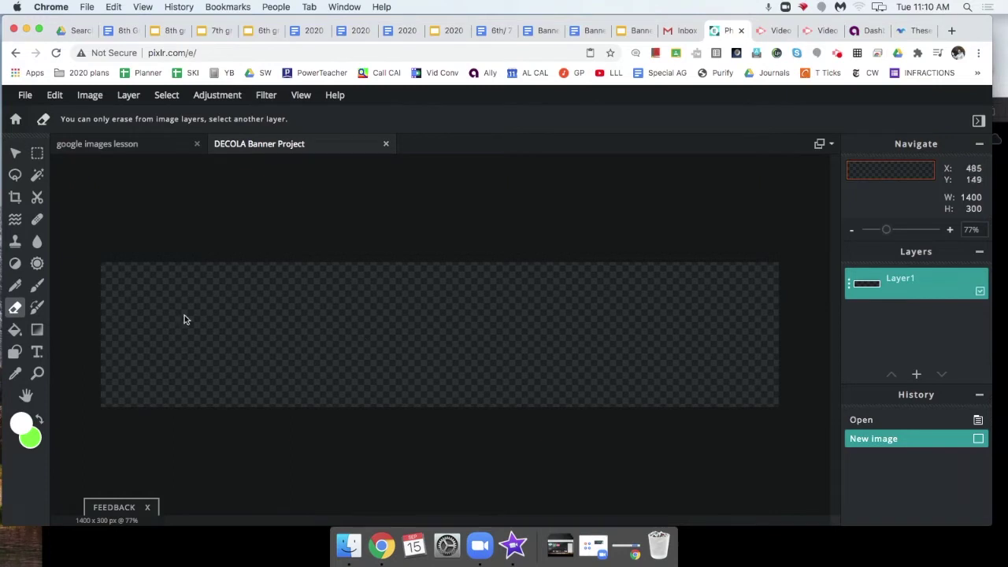
click(14, 331)
click(151, 315)
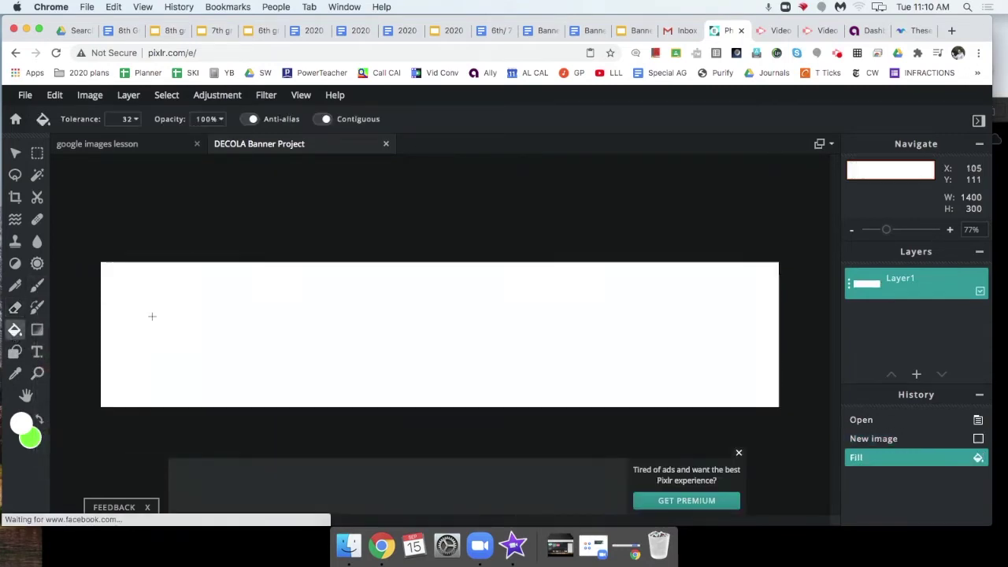
click(41, 423)
click(169, 318)
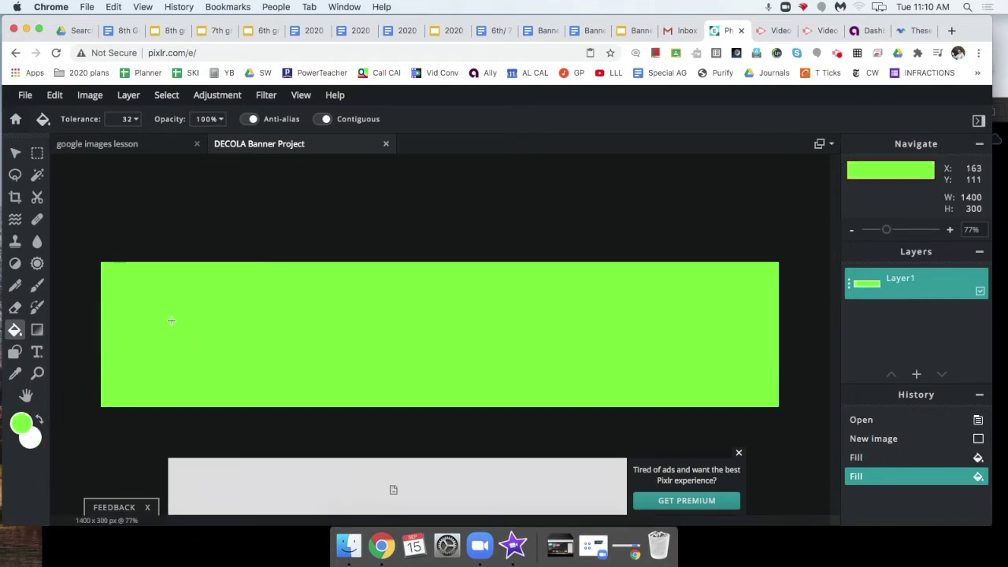
- Choose magenta and paint a wavy line across the green background with the 40 px soft brush
click(37, 285)
click(22, 424)
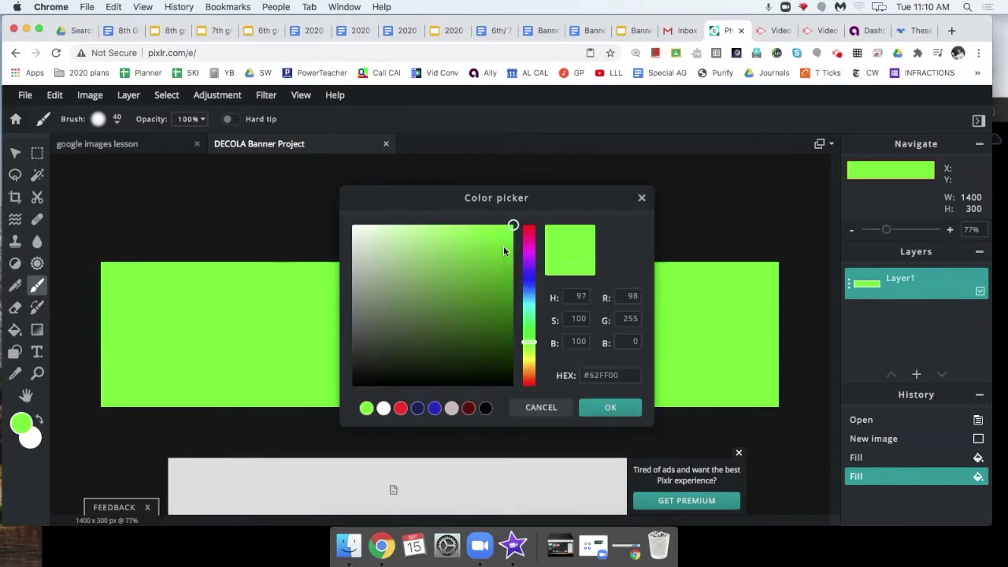
click(531, 299)
drag(531, 300, 529, 252)
click(605, 407)
mouse_move(126, 365)
mouse_down()
mouse_move(145, 350)
mouse_move(216, 308)
mouse_move(277, 356)
mouse_move(395, 311)
mouse_move(473, 363)
mouse_move(547, 318)
mouse_move(589, 354)
mouse_move(699, 311)
mouse_move(750, 360)
mouse_move(814, 349)
mouse_up()
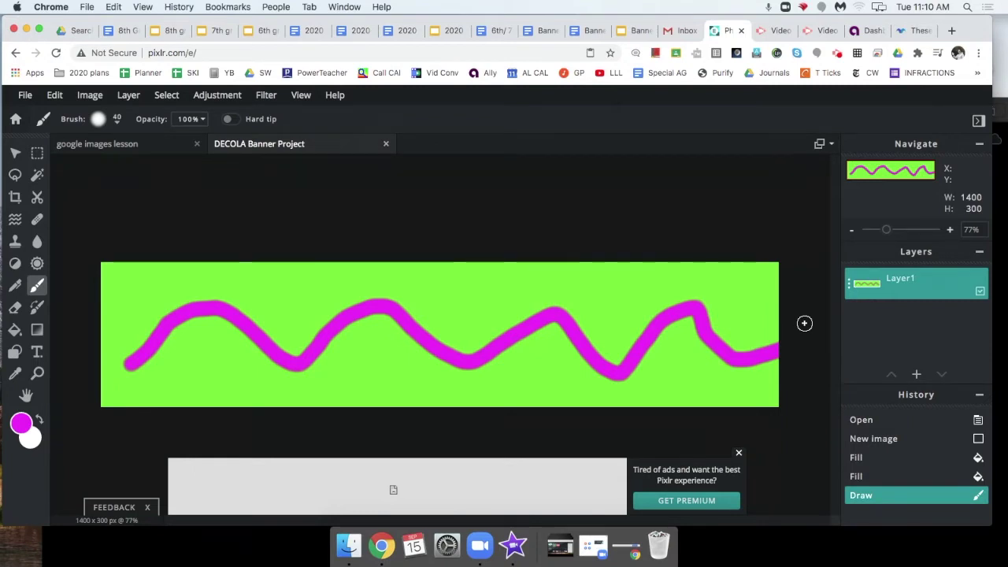
- Look over the brush presets and revert the banner to its blank new-image state
click(98, 120)
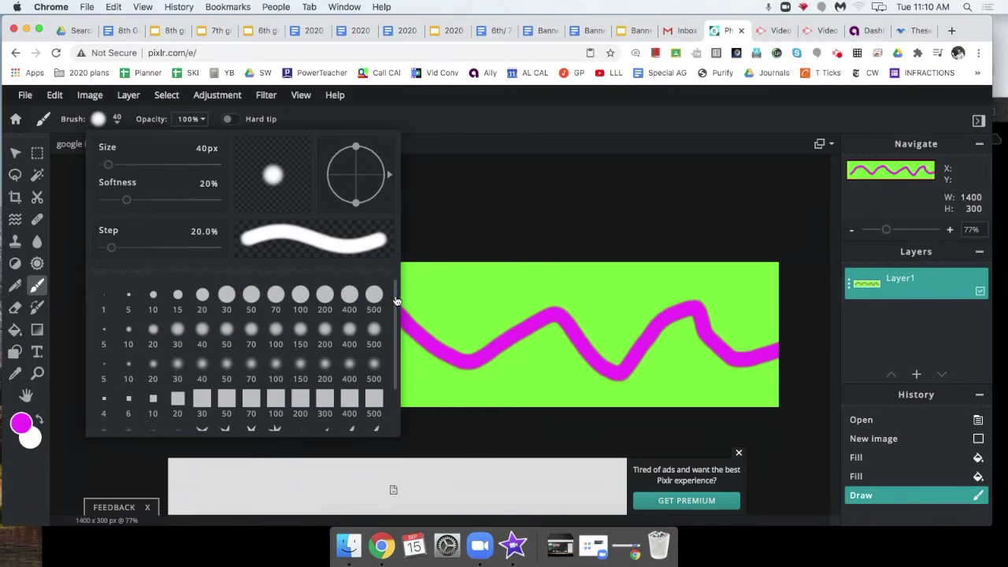
click(481, 221)
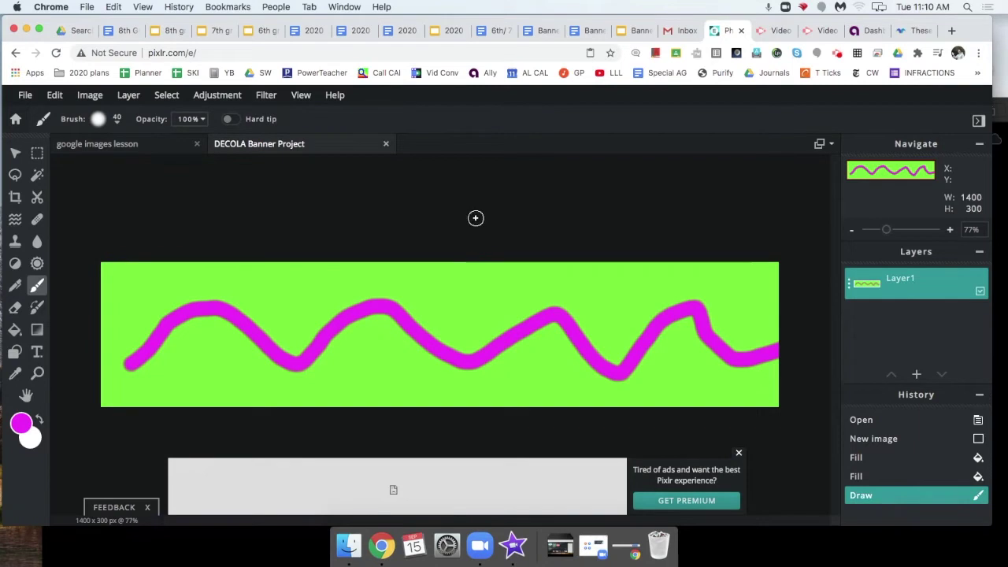
click(906, 439)
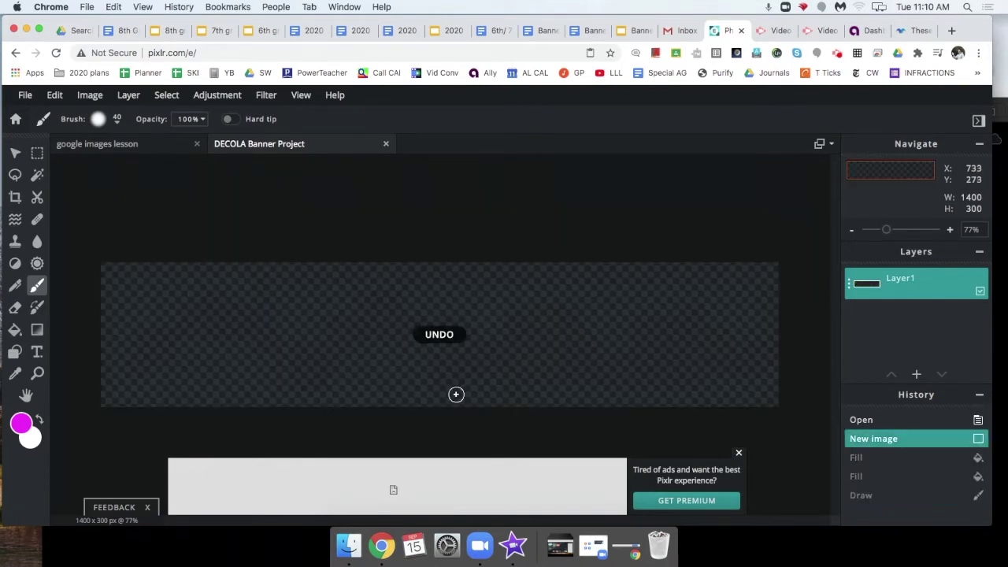
- Set the foreground colour to dark blue, #000C77
click(21, 423)
click(529, 281)
drag(456, 285, 516, 314)
click(605, 407)
- Fill the whole blank banner with dark blue, undoing the brush dab and the trial fills made around it
click(430, 343)
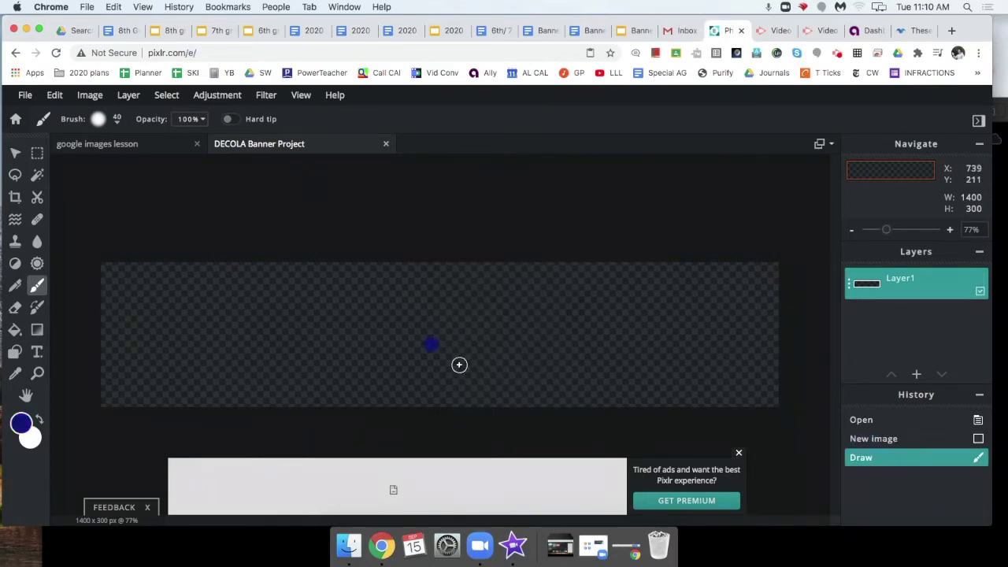
click(15, 329)
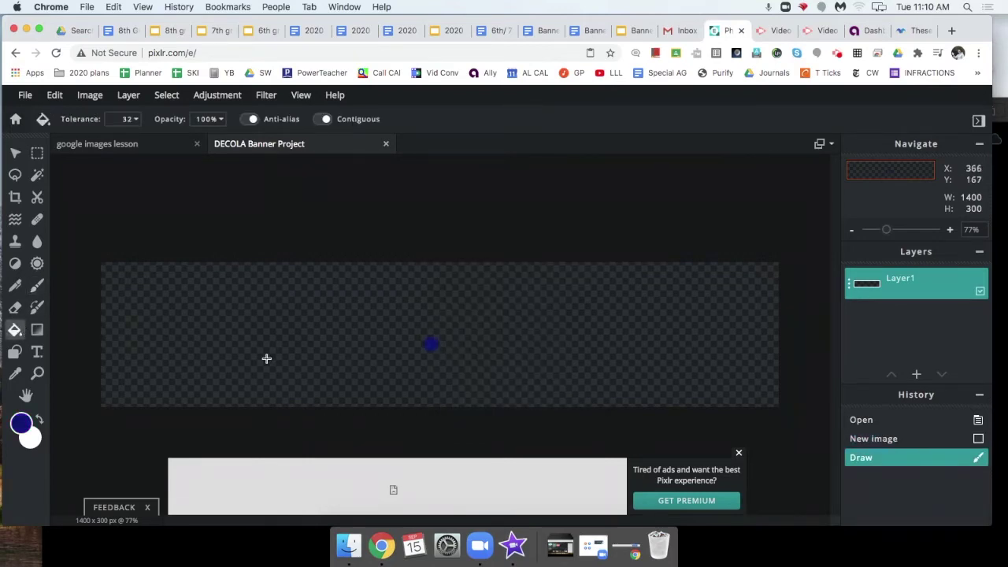
click(272, 357)
click(434, 331)
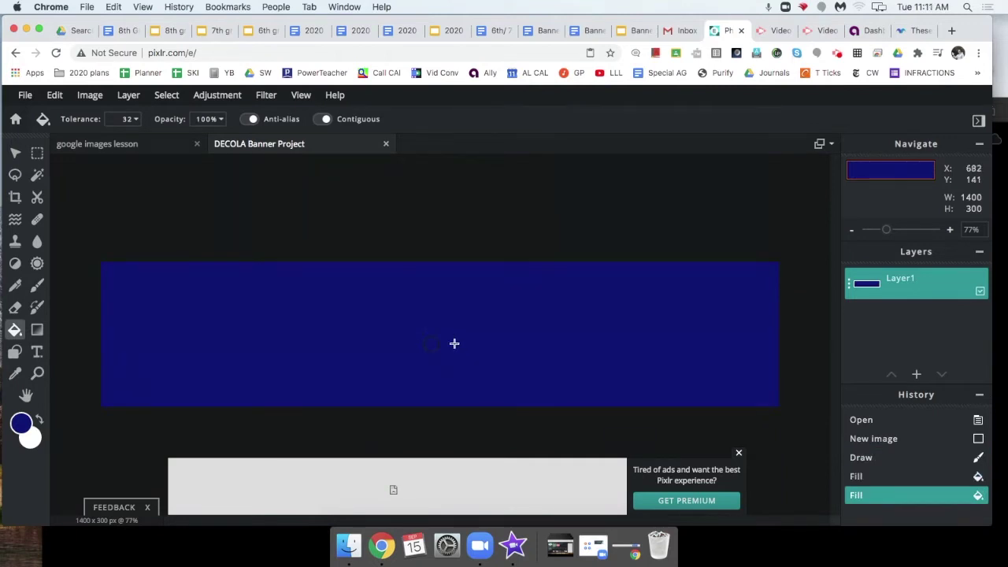
click(461, 344)
key(super+z)
key(super+z)
key(super+z)
key(super+z)
click(483, 344)
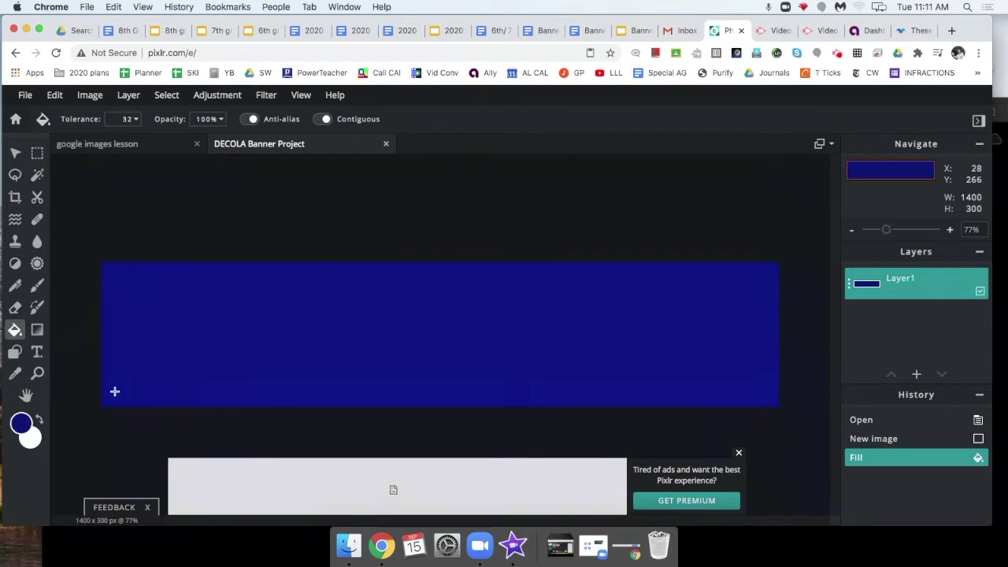
- Select the brush and set the foreground colour to olive yellow, #ACA100
click(36, 291)
click(21, 423)
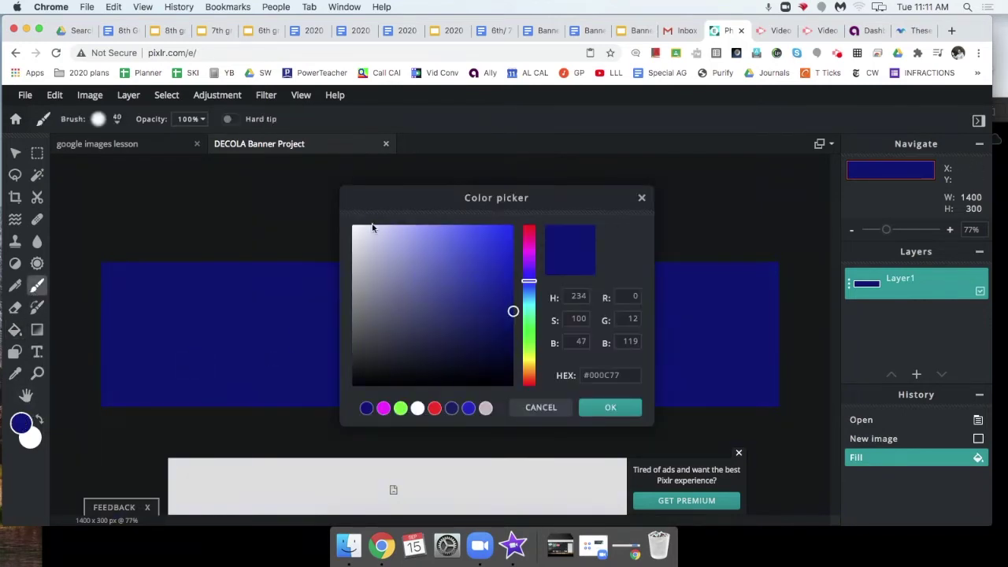
drag(529, 280, 529, 360)
click(488, 280)
click(513, 236)
click(513, 276)
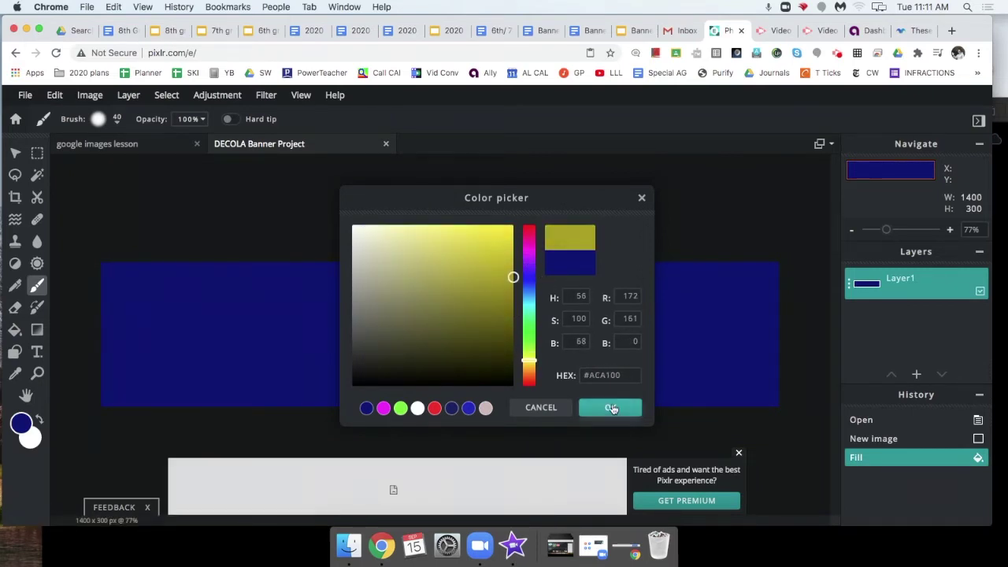
click(610, 407)
- Paint a wavy trail of pentagons across the blue banner with the pentagon brush enlarged to 153 px and softened
click(97, 119)
scroll(352, 331, down, 2)
click(250, 409)
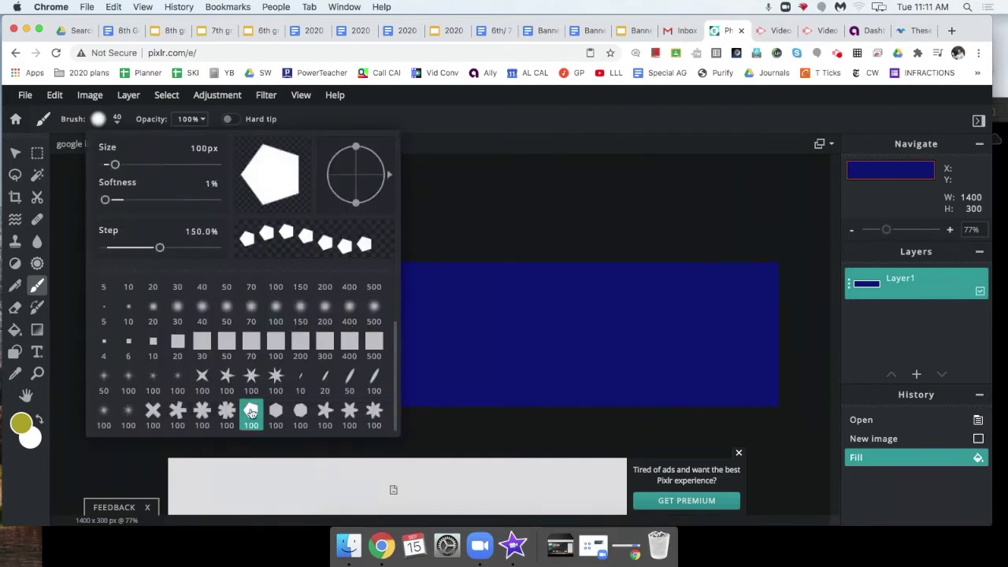
drag(112, 164, 119, 199)
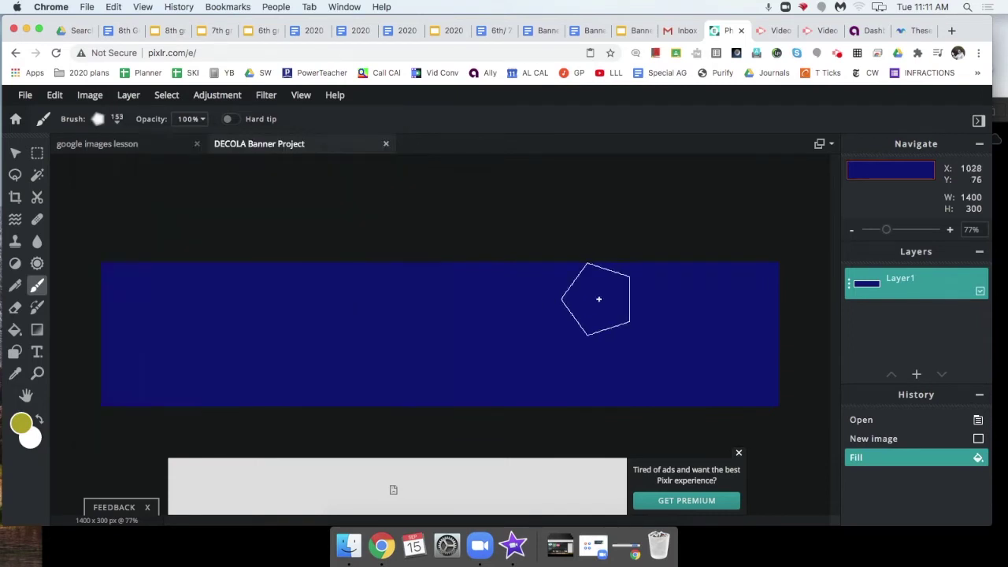
mouse_move(126, 374)
mouse_down()
mouse_move(166, 334)
mouse_move(317, 297)
mouse_move(443, 371)
mouse_move(592, 295)
mouse_move(711, 362)
mouse_move(835, 371)
mouse_up()
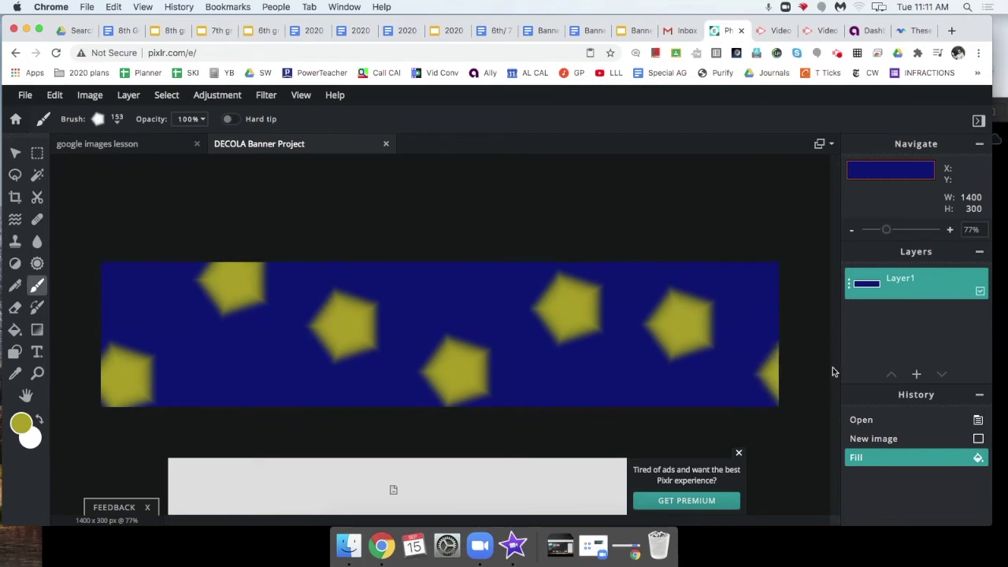
click(739, 452)
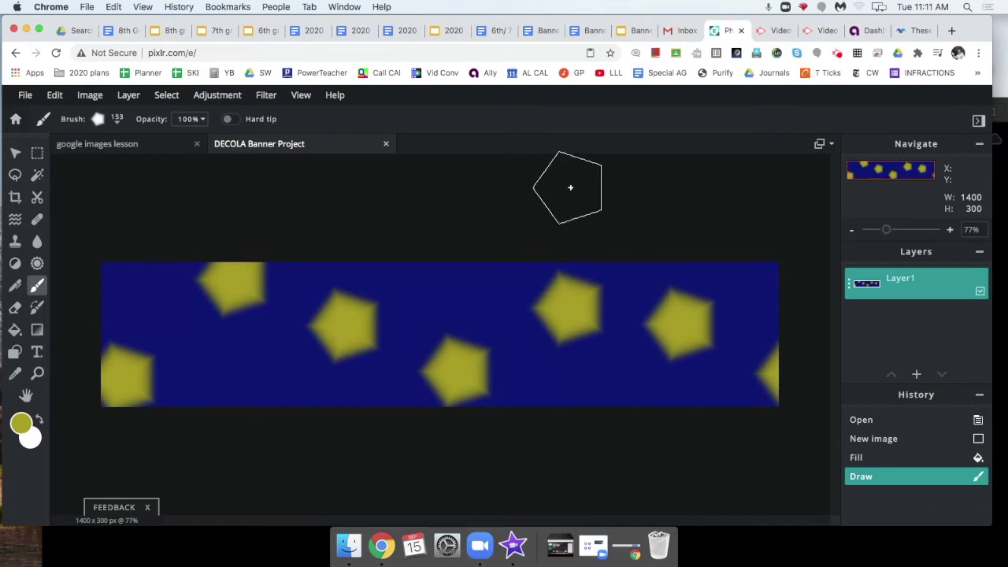
- Switch to the Banner Rubric document in Google Docs, examine the listed objectives, and return to the banner in Pixlr
click(587, 31)
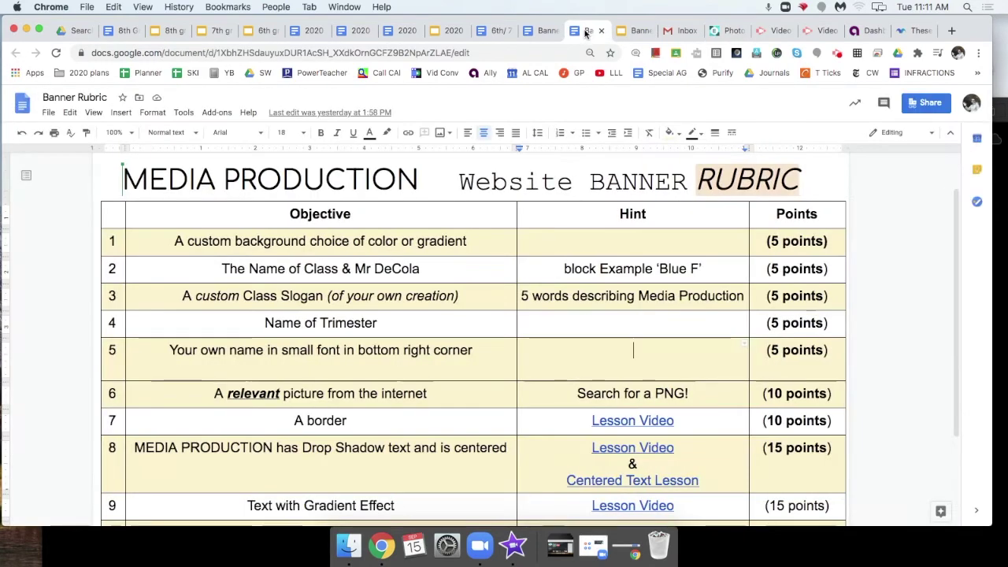
mouse_move(952, 220)
mouse_down()
mouse_move(970, 308)
mouse_move(961, 144)
mouse_move(960, 202)
mouse_up()
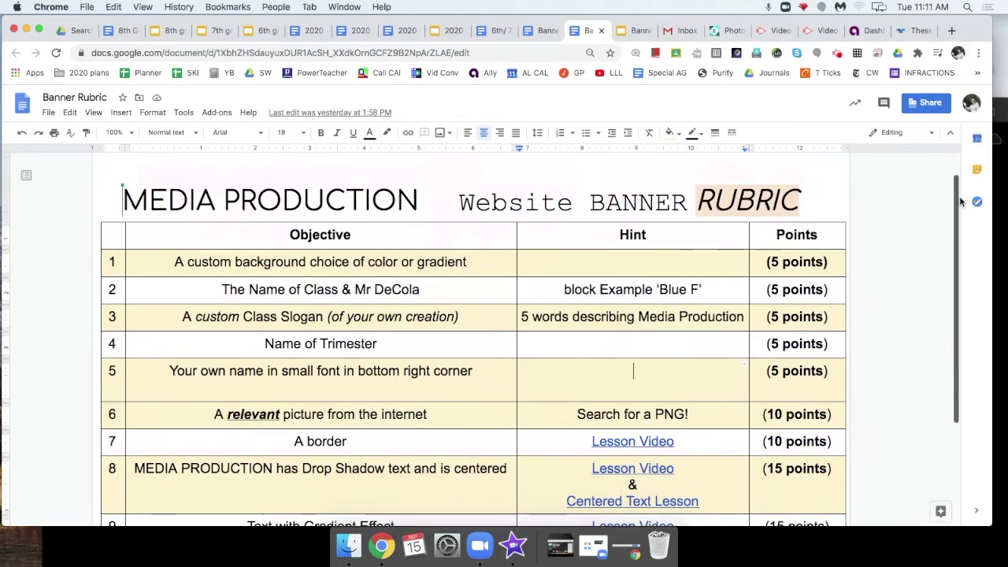
click(737, 33)
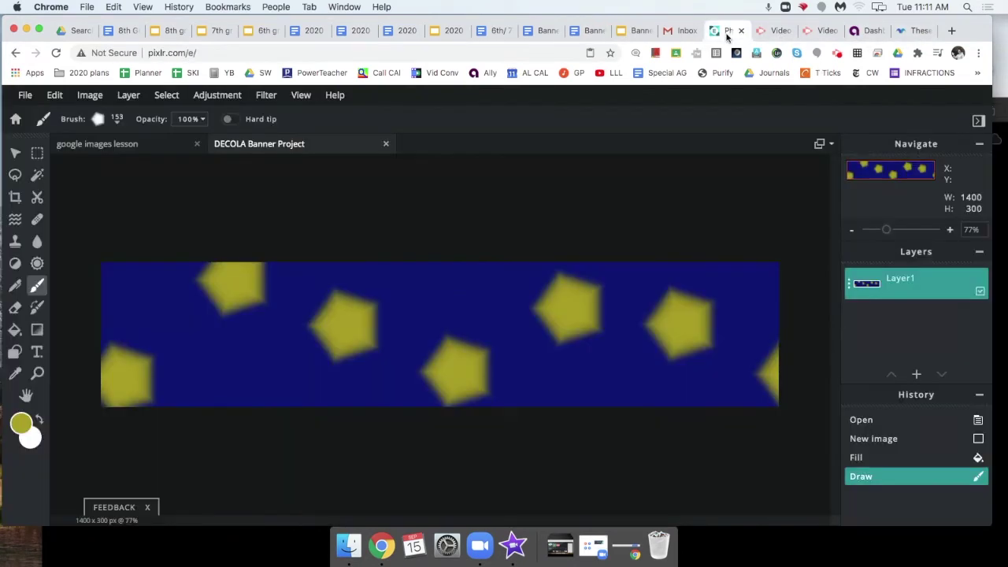
- Add a text layer to the banner and set its text colour to white
click(36, 355)
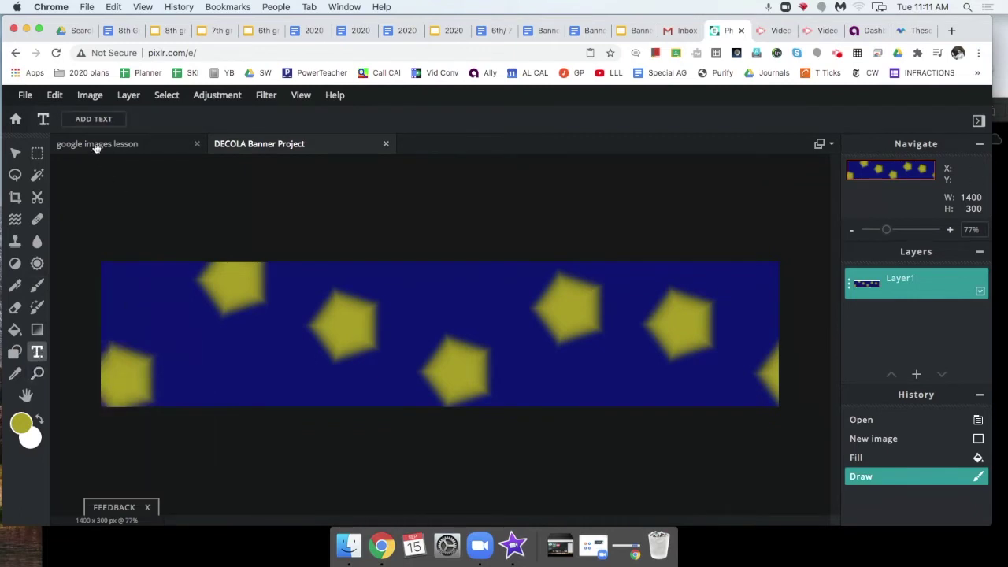
click(93, 119)
triple_click(403, 344)
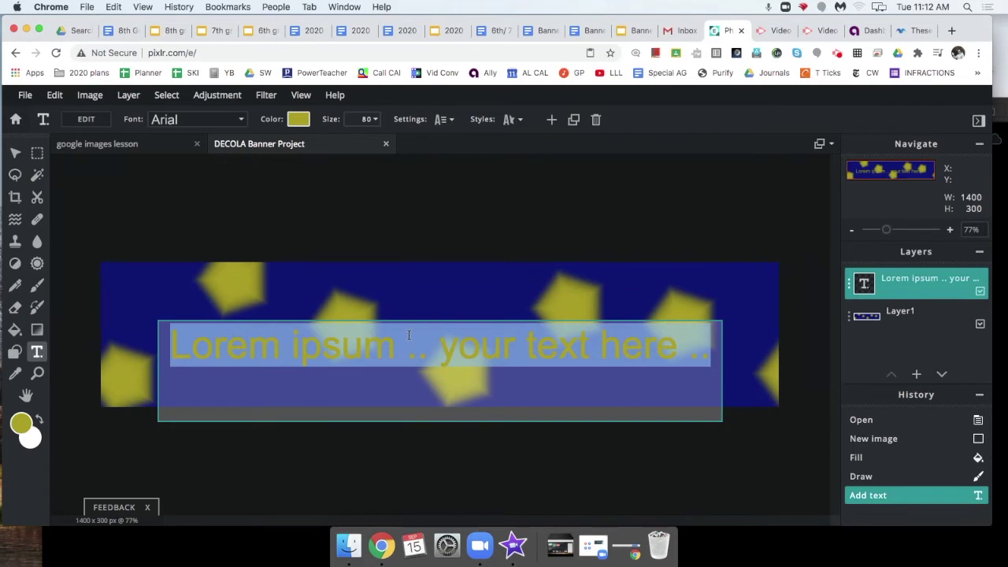
click(300, 121)
mouse_move(469, 279)
mouse_down()
mouse_move(452, 265)
mouse_move(396, 260)
mouse_move(334, 218)
mouse_up()
click(608, 406)
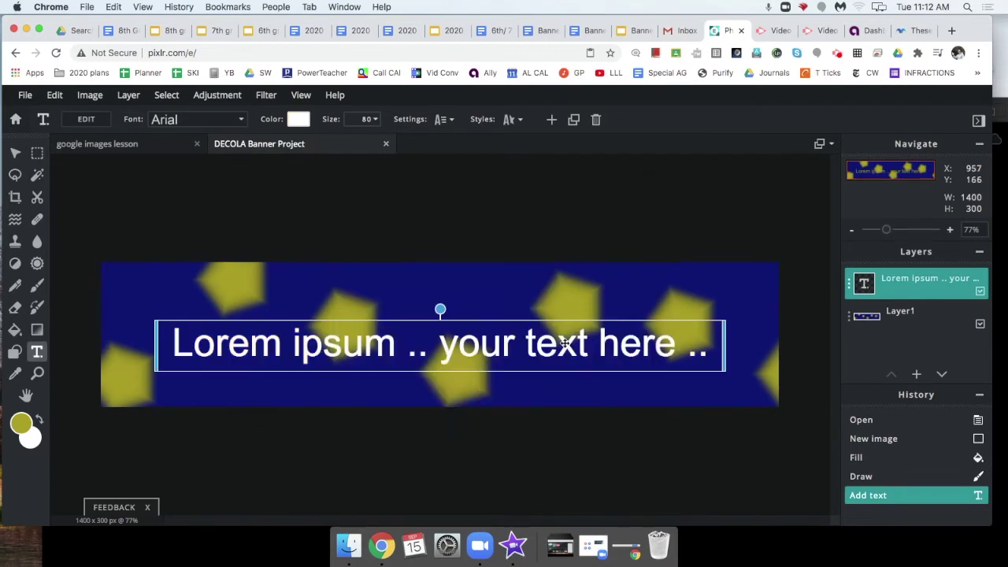
- Move the text slightly up on the banner and replace the placeholder with "MEDIA PRODUCTION"
drag(457, 322, 462, 304)
double_click(456, 321)
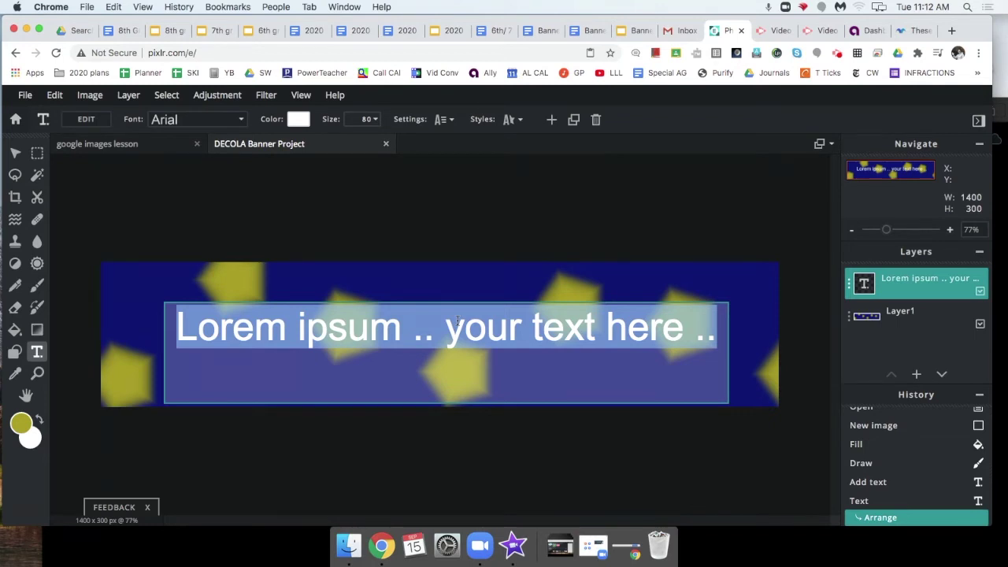
text(MEDIA PR)
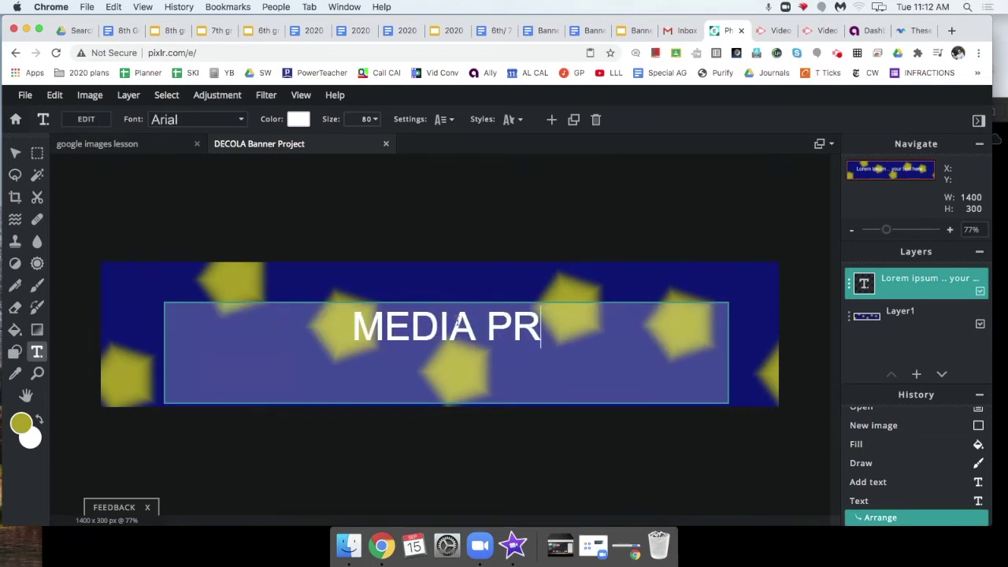
text(ODUCTION)
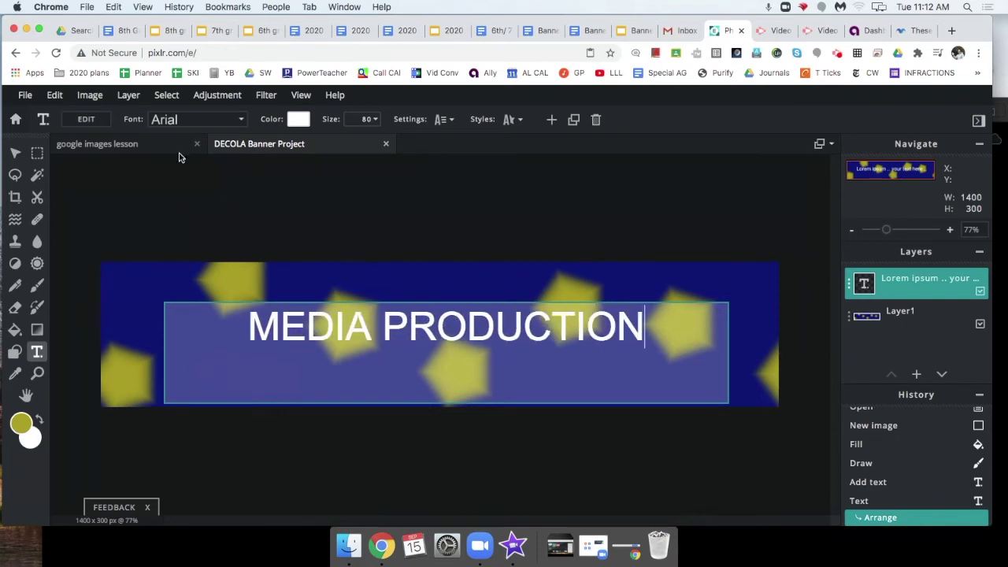
- Change the font of the MEDIA PRODUCTION title to Adios Amigos
click(198, 125)
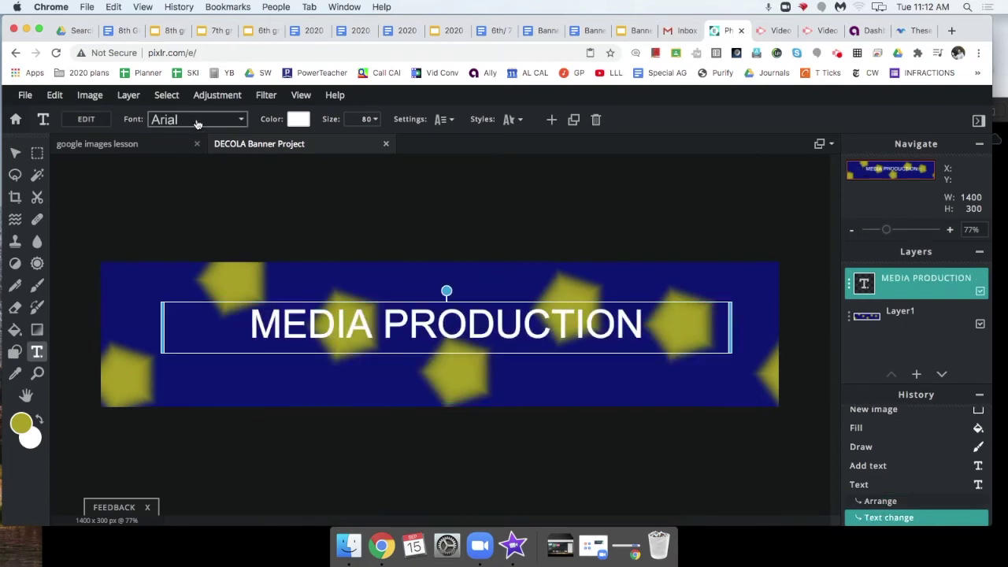
click(198, 124)
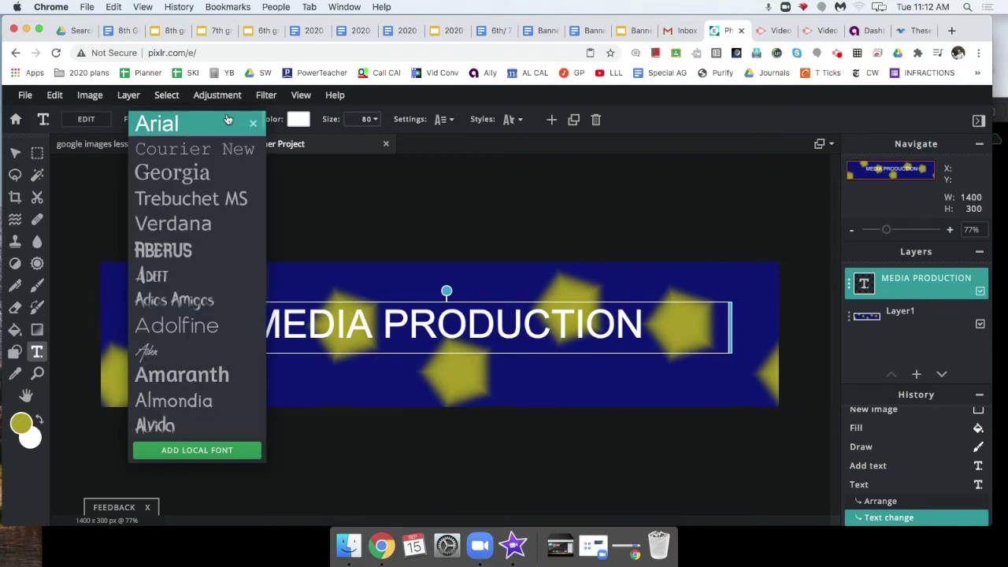
click(205, 299)
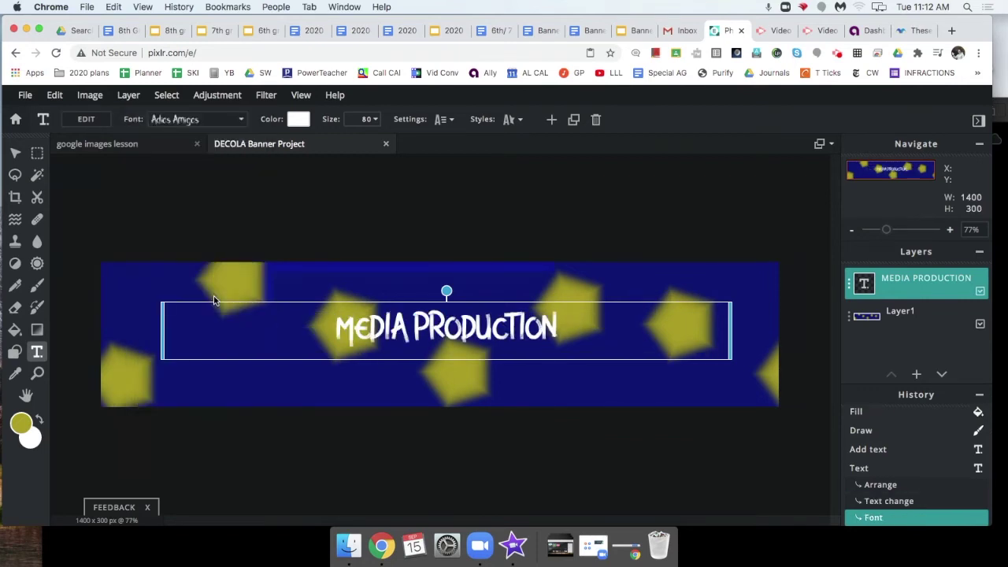
- Enlarge the MEDIA PRODUCTION title to size 174 and move it up so its text box fits within the banner
click(375, 119)
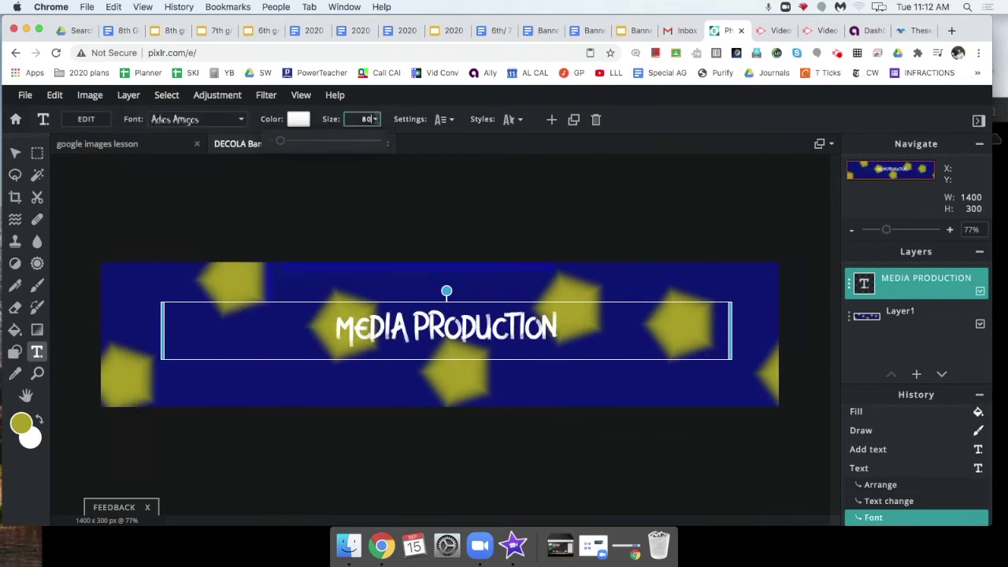
drag(288, 144, 290, 140)
click(435, 333)
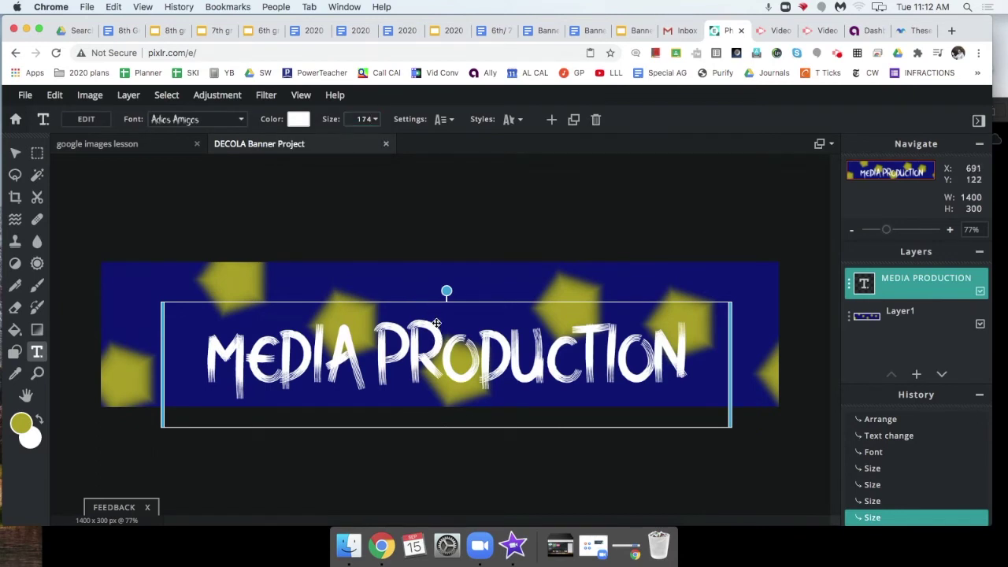
drag(432, 328, 429, 309)
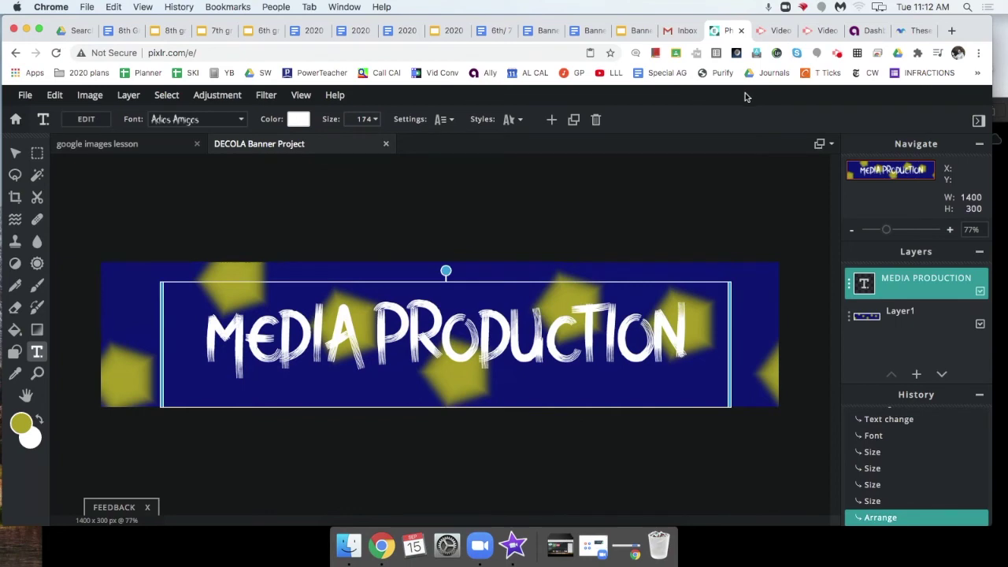
- Switch to the Banner Rubric document in Google Docs, review all ten objectives with their hints, and return to the banner in Pixlr
click(587, 31)
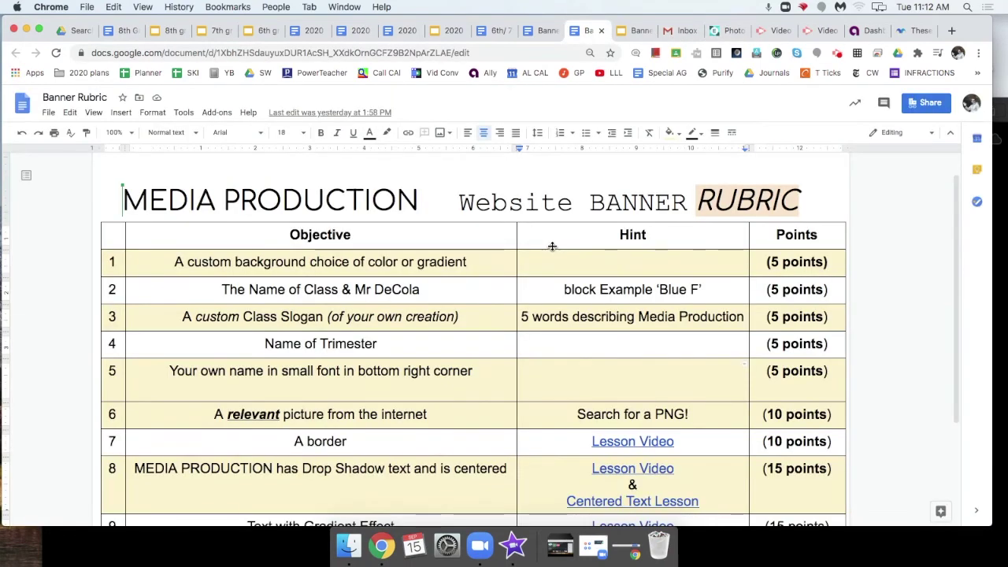
scroll(564, 264, down, 3)
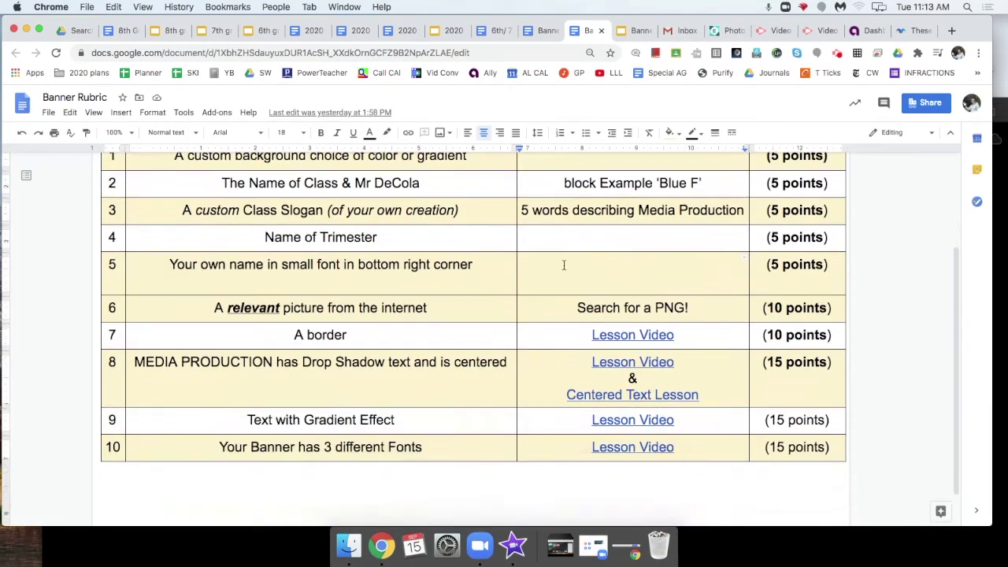
scroll(564, 264, up, 4)
click(725, 31)
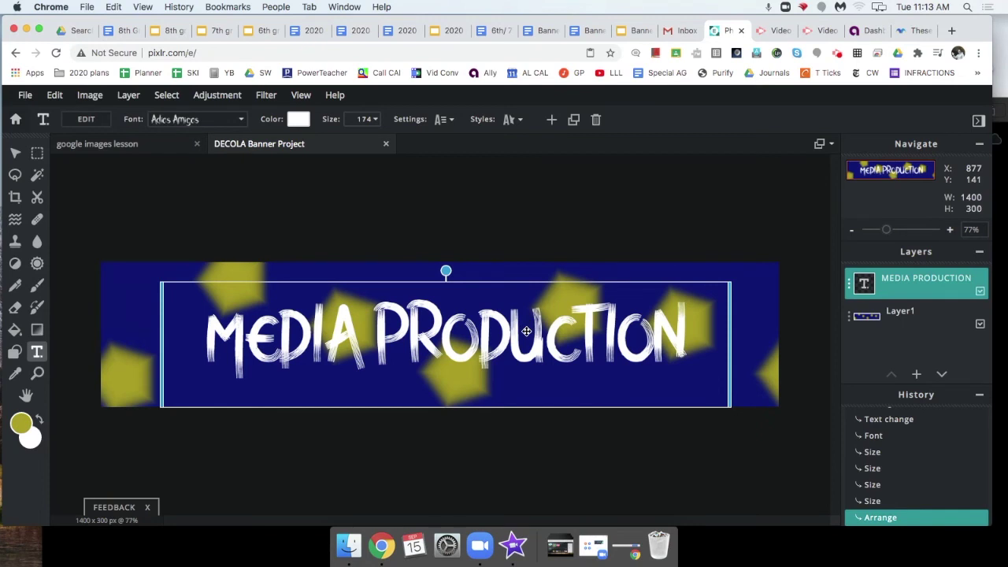
- Nudge the MEDIA PRODUCTION title slightly up and to the right on the banner
click(513, 234)
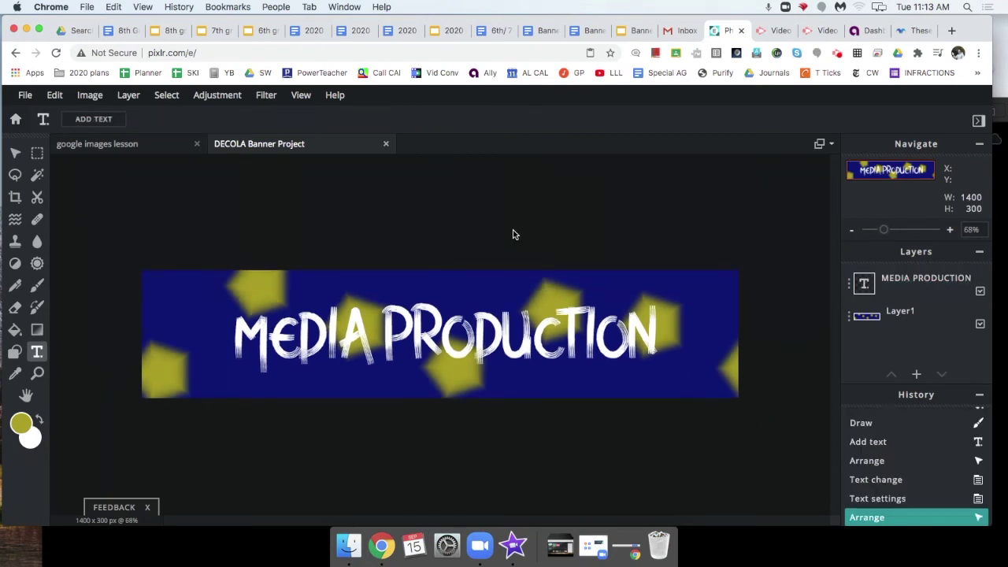
scroll(512, 234, down, 1)
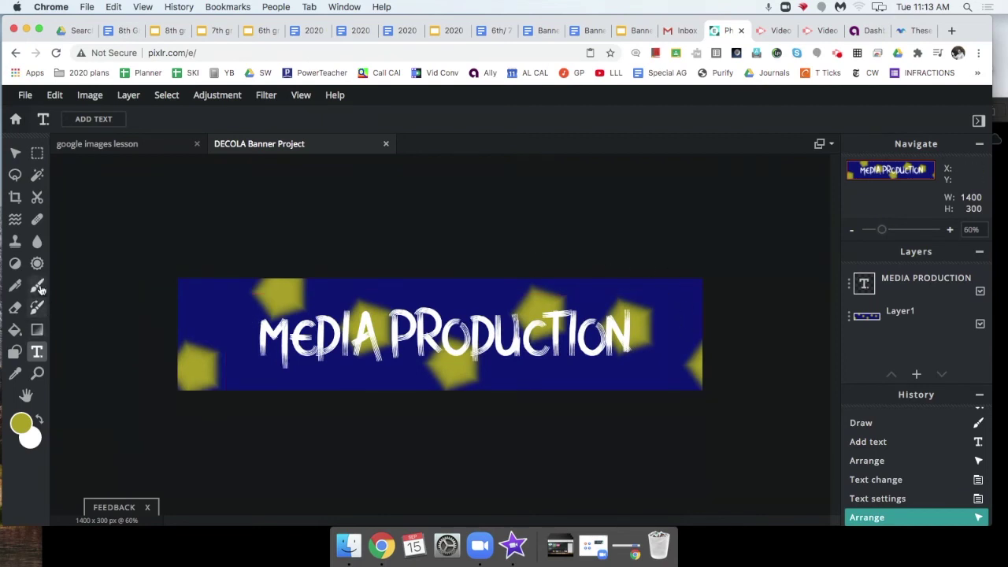
drag(372, 349, 377, 345)
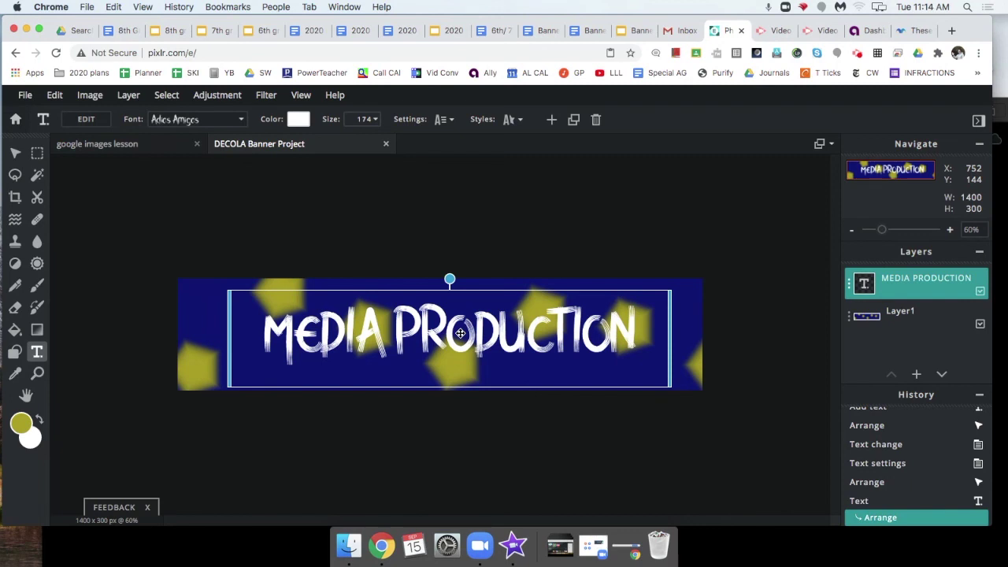
scroll(552, 264, down, 1)
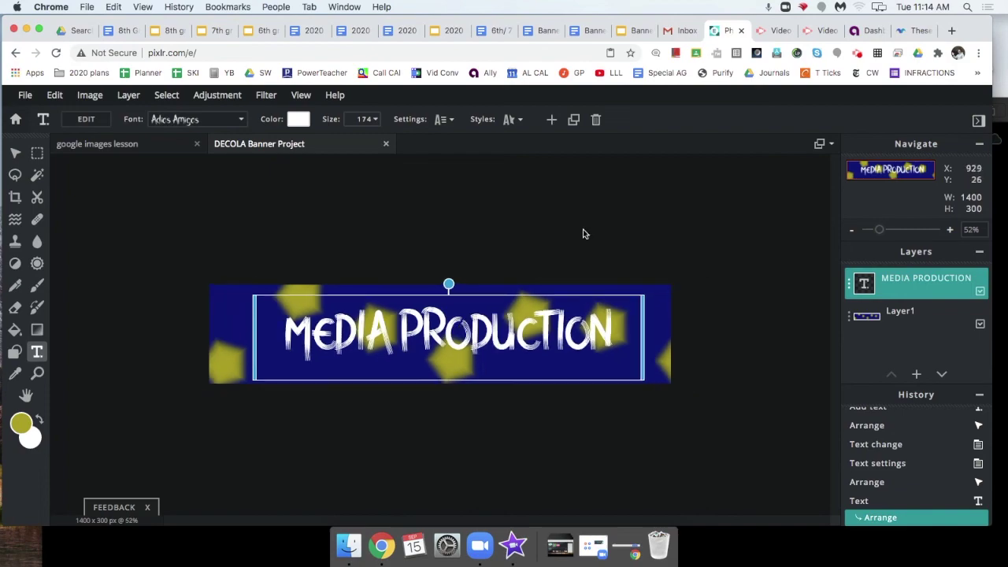